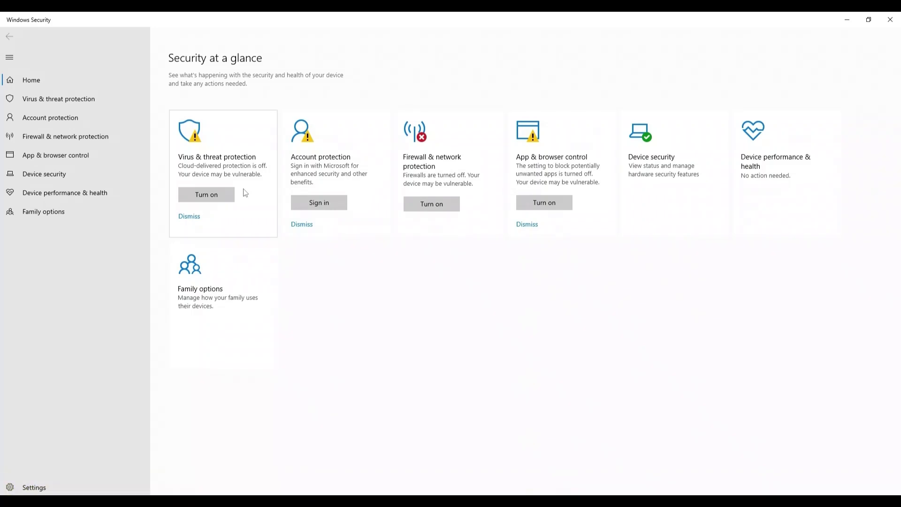
Search for 'gped' and launch Edit group policy from Windows search.
key("super+s")
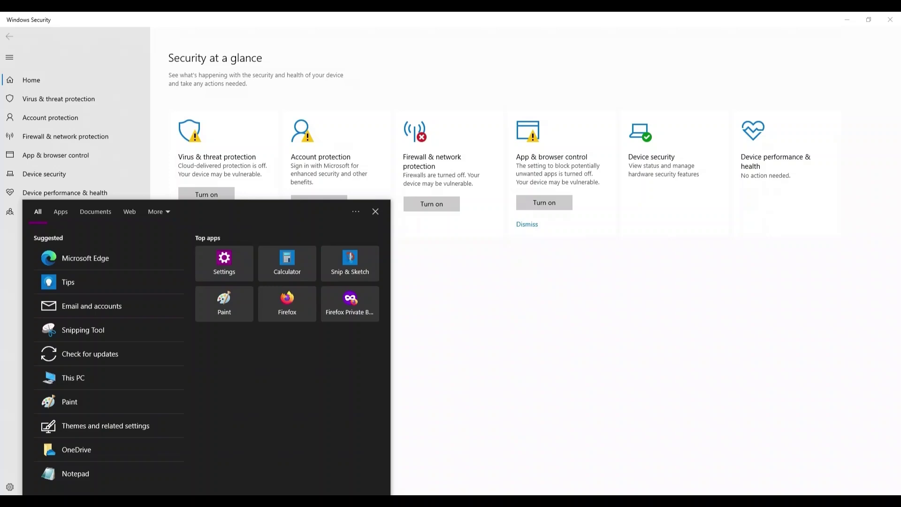
type("gped")
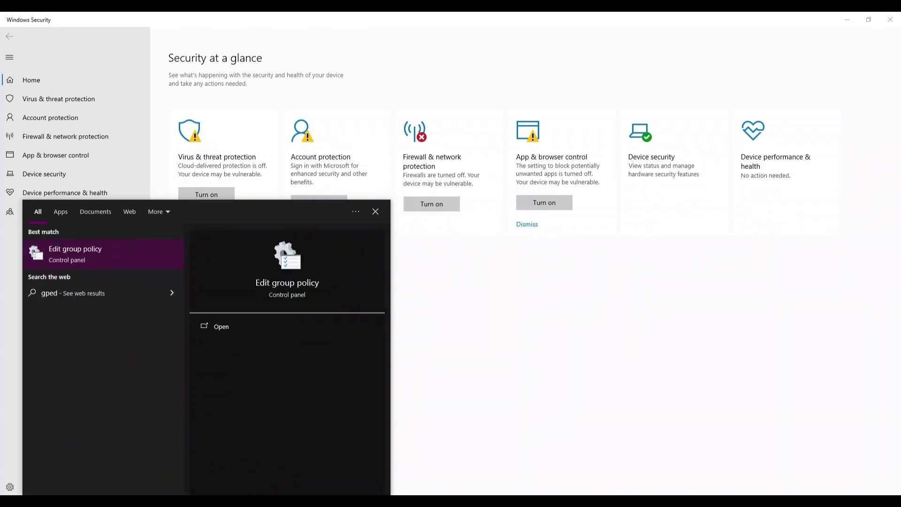
key("Return")
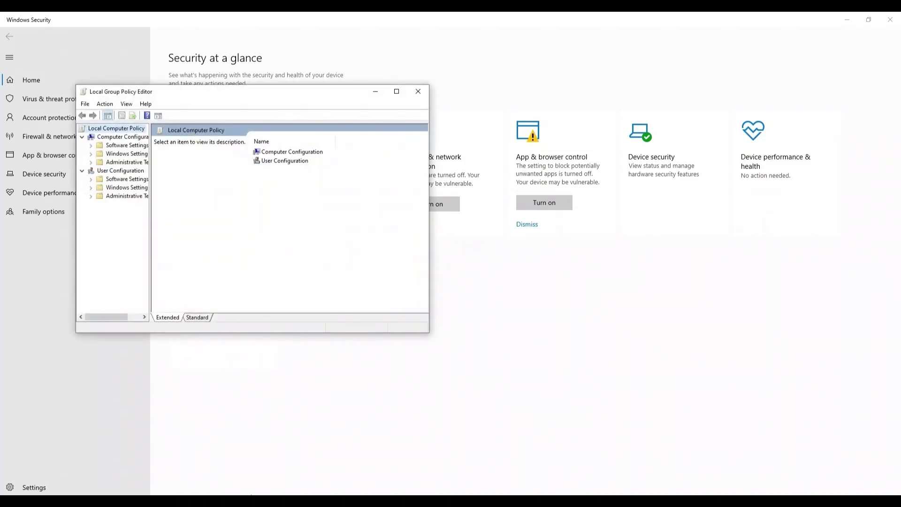
Maximize the editor and open Turn off Microsoft Defender Antivirus under Windows Components.
key("super+Up")
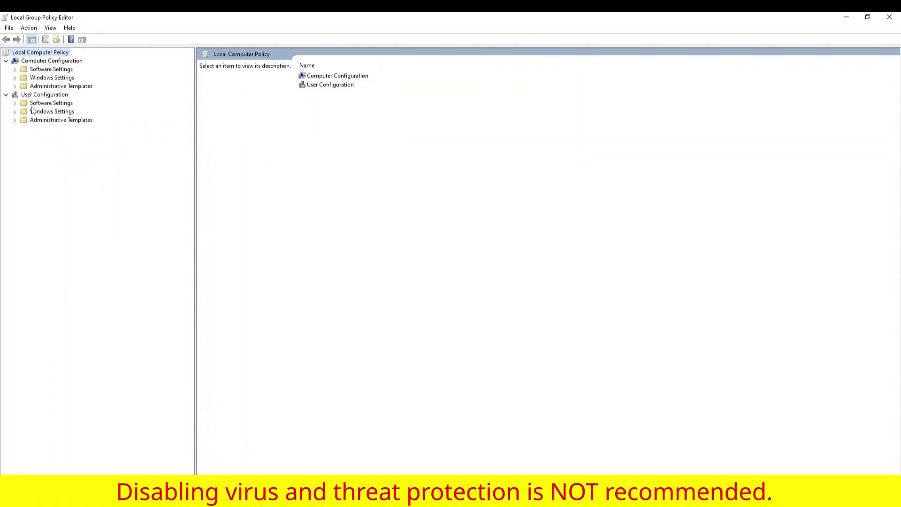
left_click(15, 86)
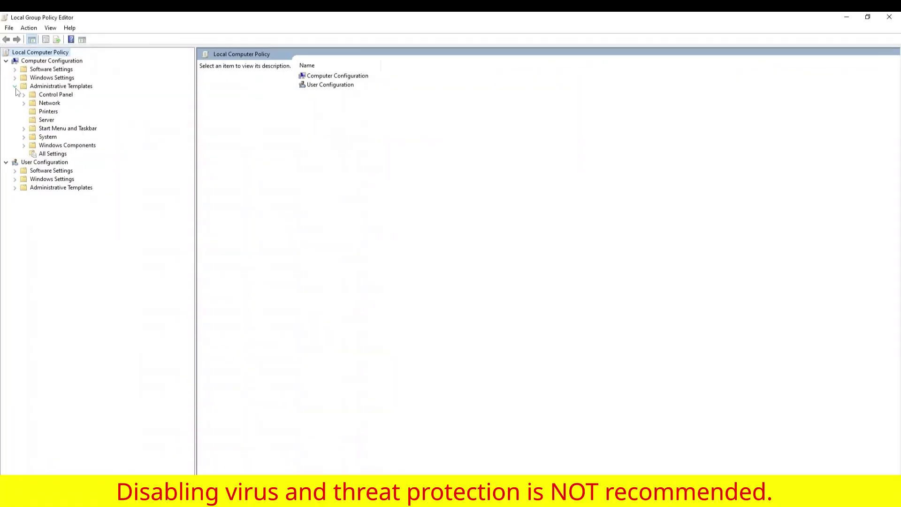
left_click(25, 145)
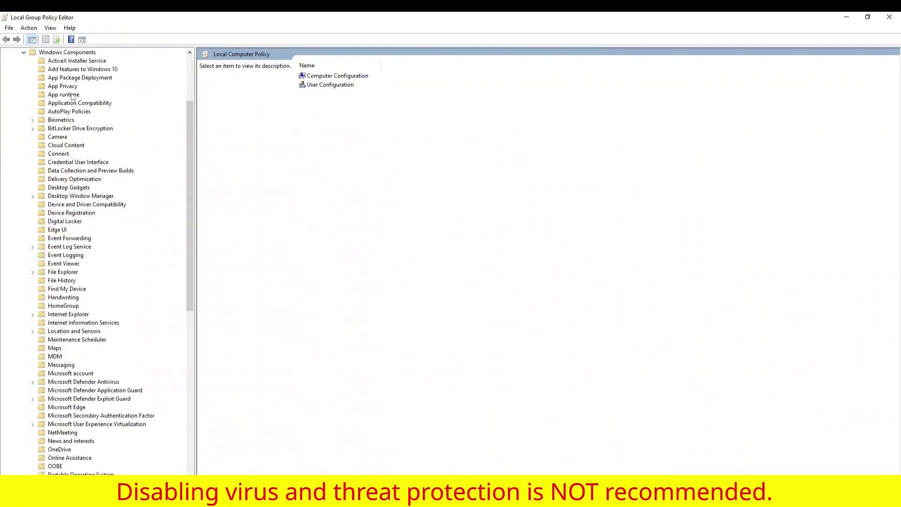
left_click(95, 382)
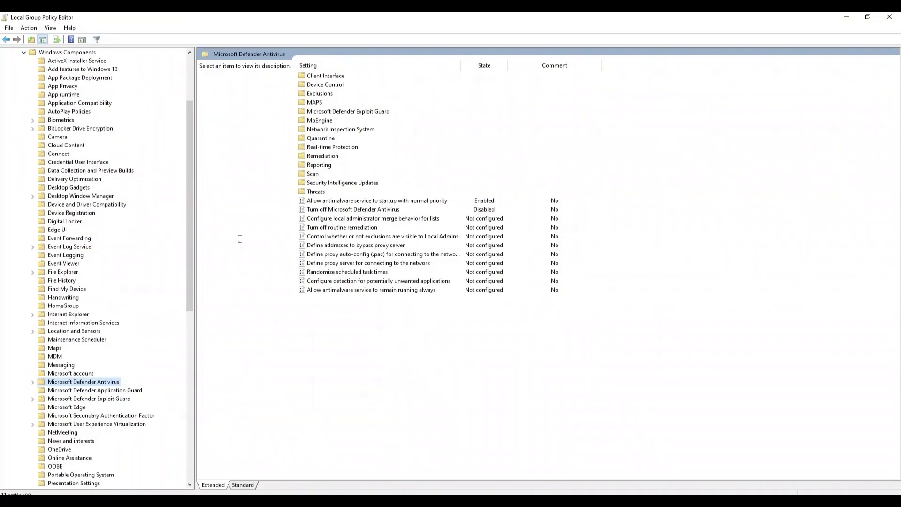
left_click(336, 211)
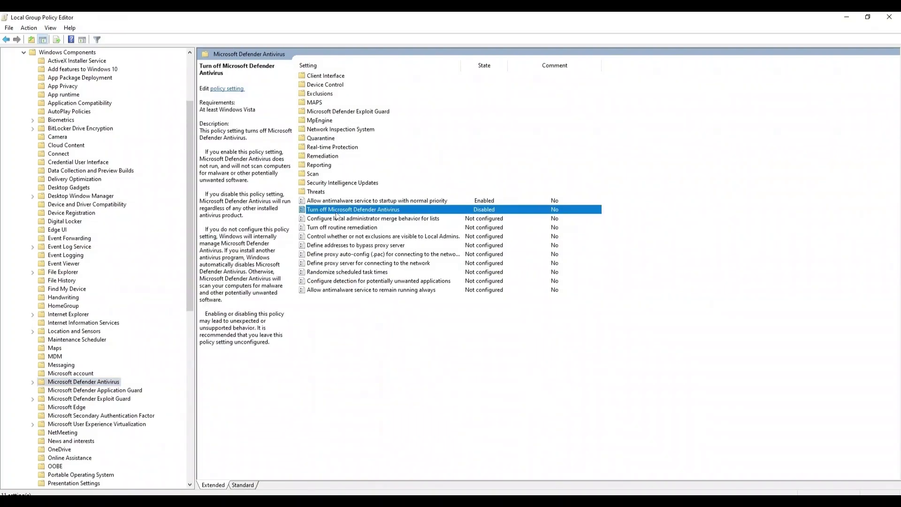
double_click(337, 213)
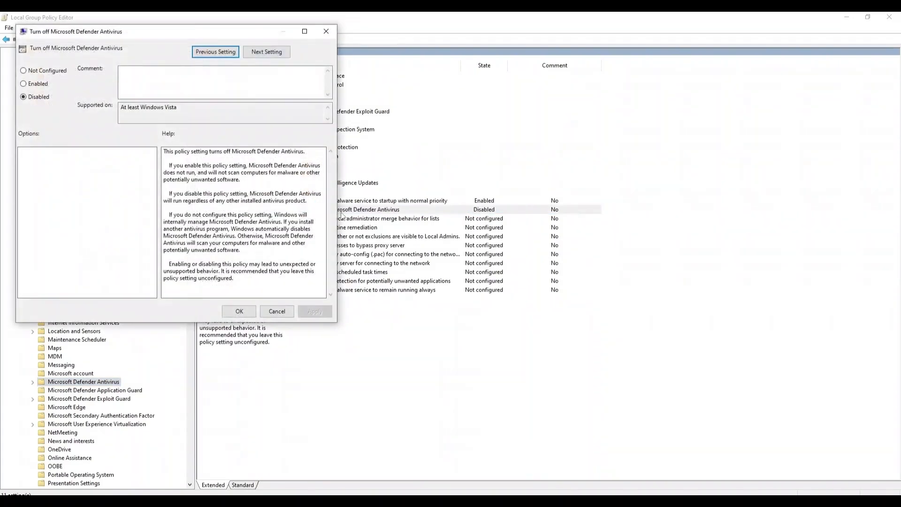
Switch Turn off Microsoft Defender Antivirus to Enabled, apply, and confirm with OK.
left_click(23, 83)
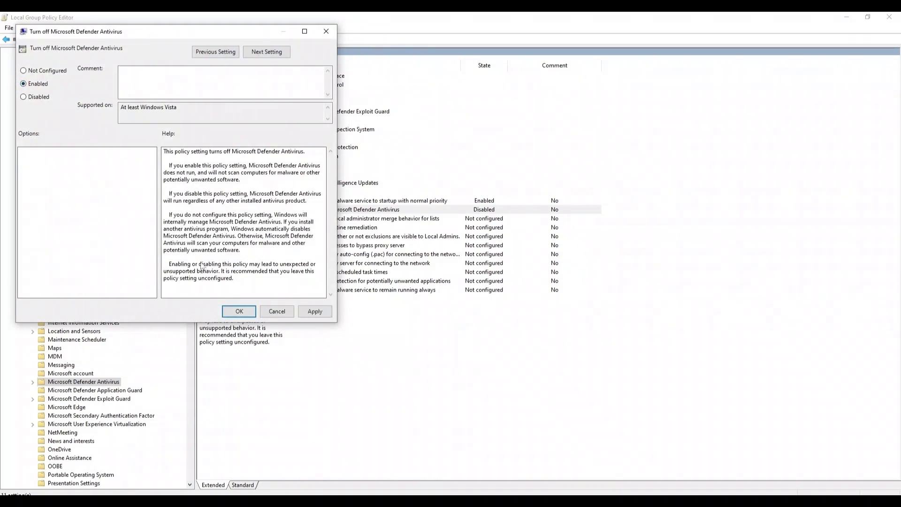
left_click(310, 312)
left_click(239, 311)
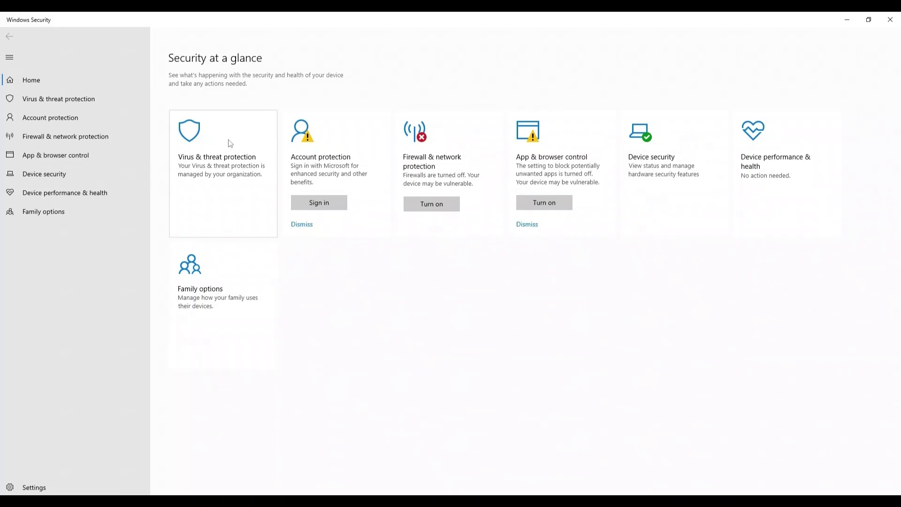
Open the Virus & threat protection tile from the Windows Security Home page.
left_click(229, 143)
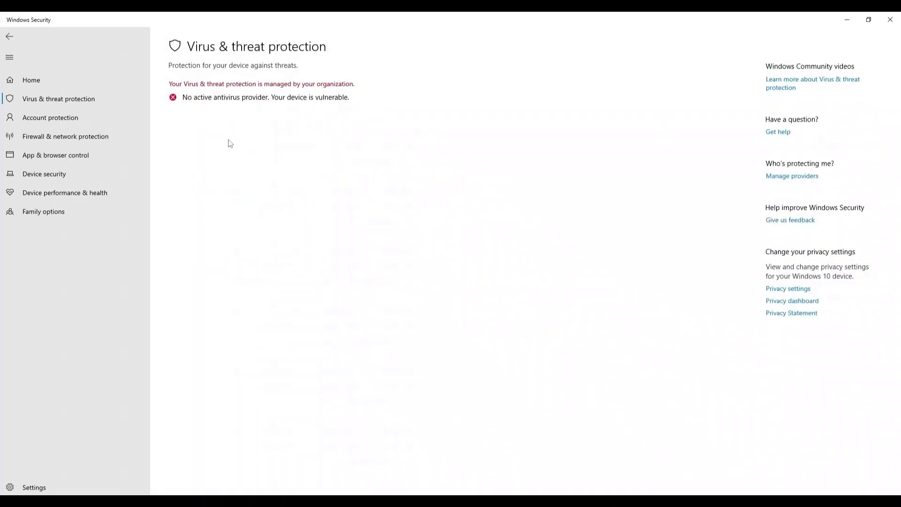